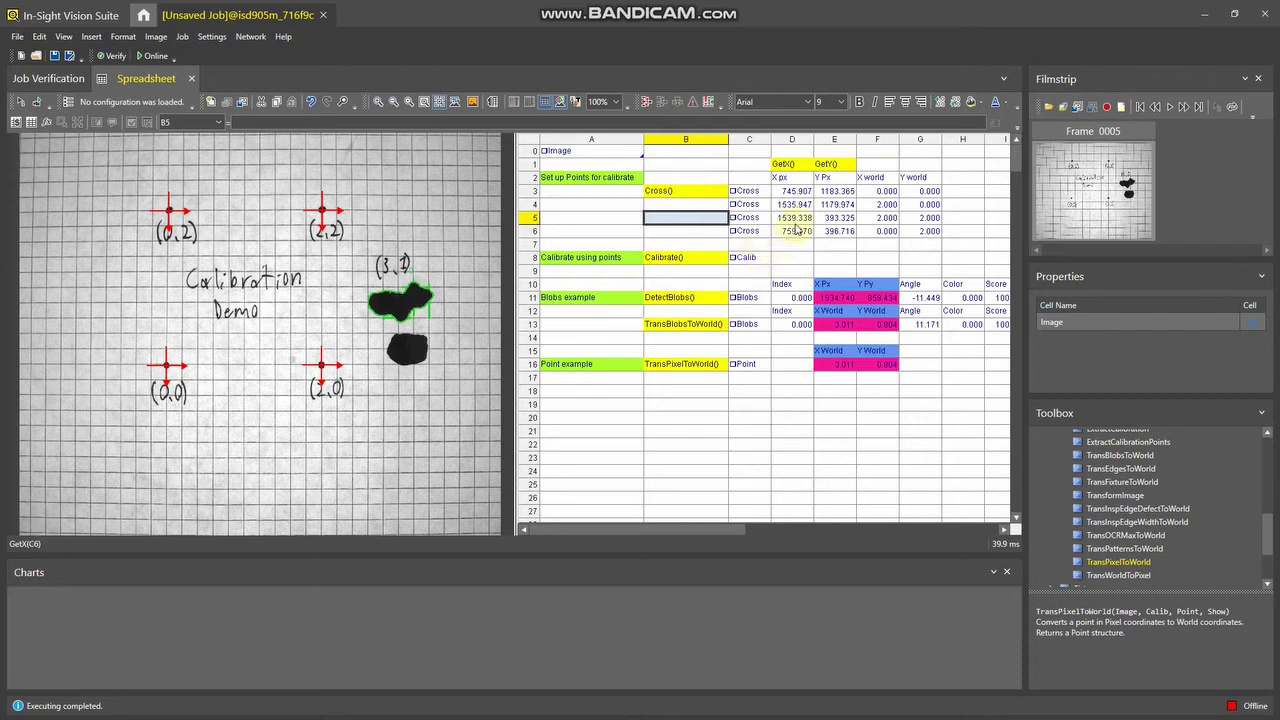
{"action": "left_click_drag", "start_coordinate": [795, 178], "coordinate": [838, 230]}
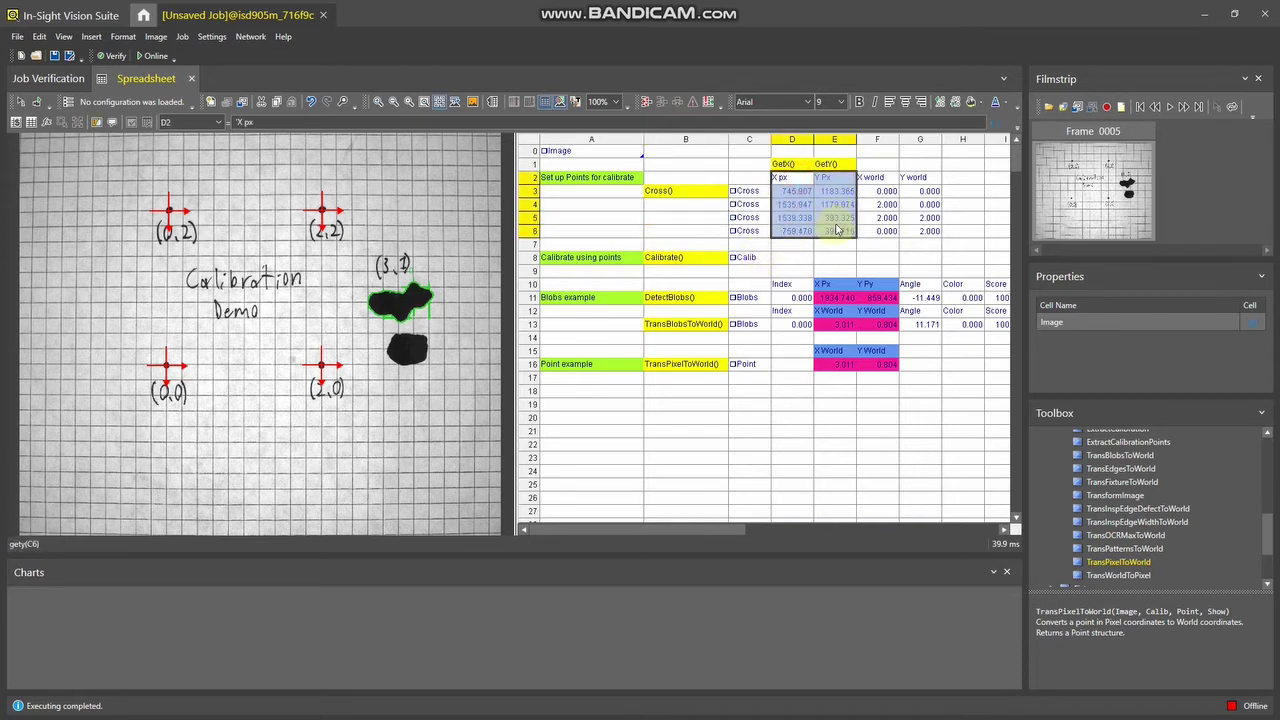
{"action": "left_click_drag", "start_coordinate": [885, 183], "coordinate": [918, 234]}
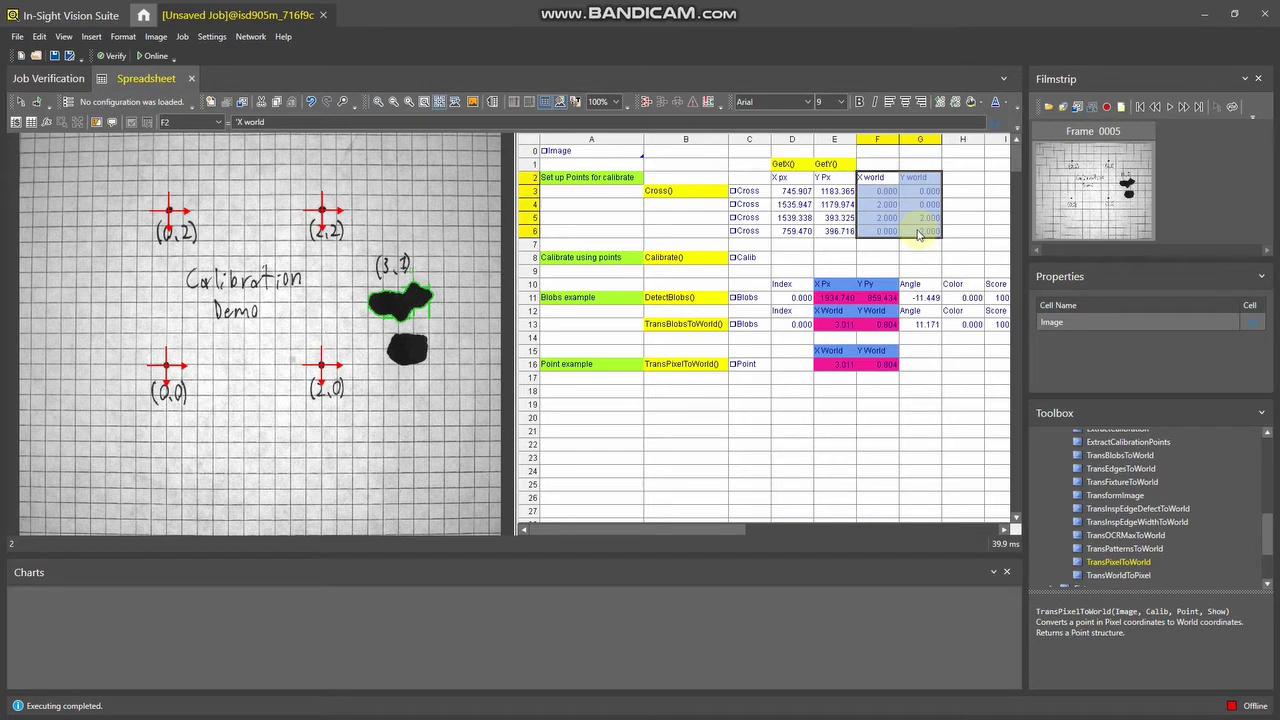
{"action": "left_click", "coordinate": [803, 245]}
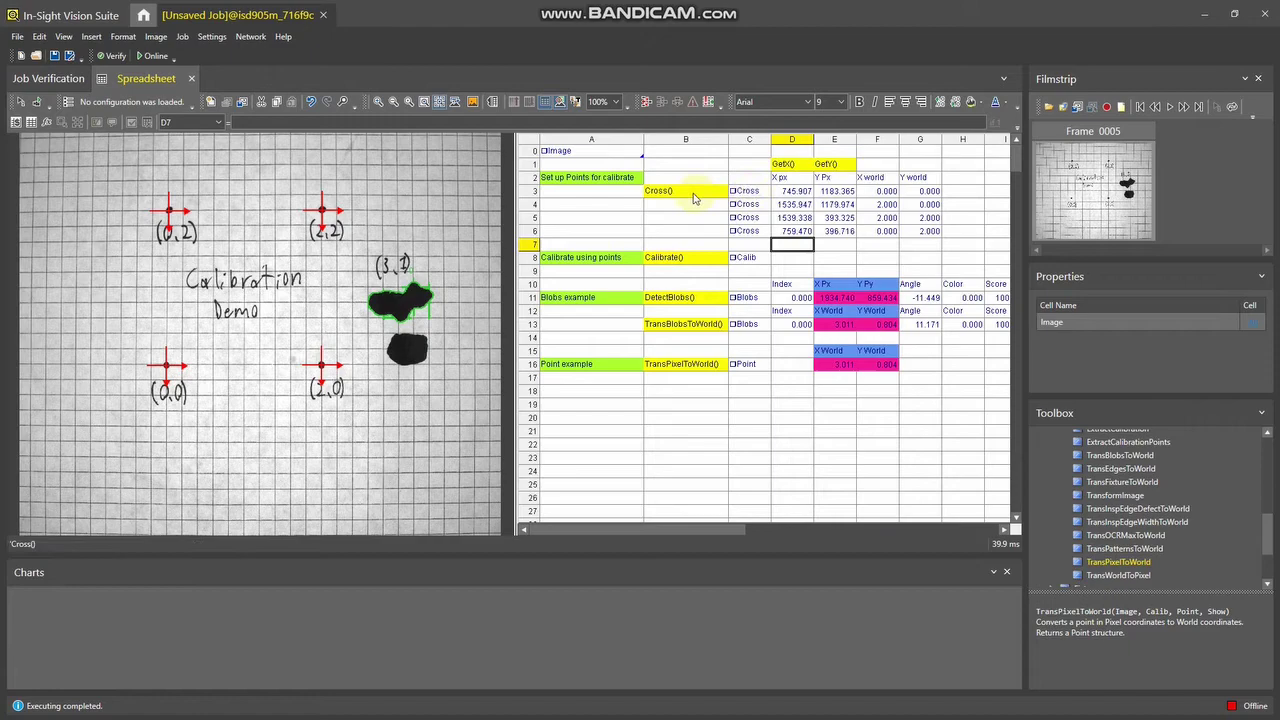
{"action": "left_click", "coordinate": [751, 193]}
{"action": "left_click", "coordinate": [755, 194]}
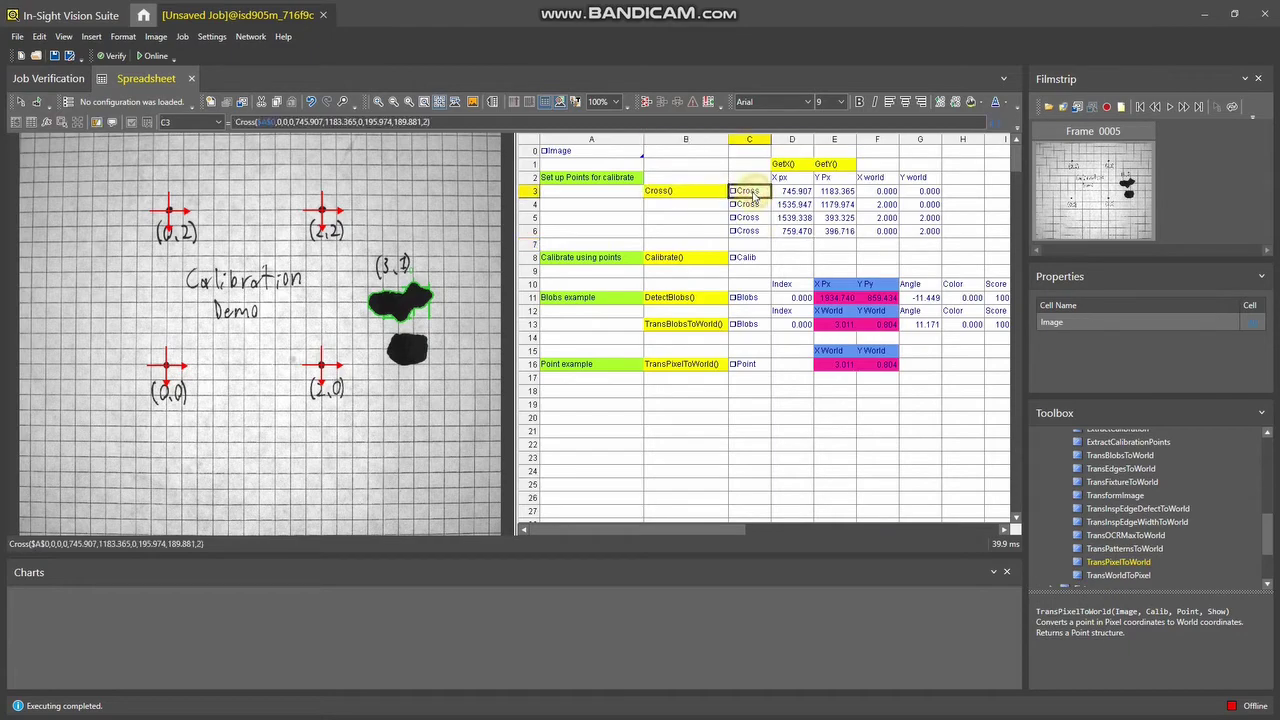
{"action": "double_click", "coordinate": [751, 193]}
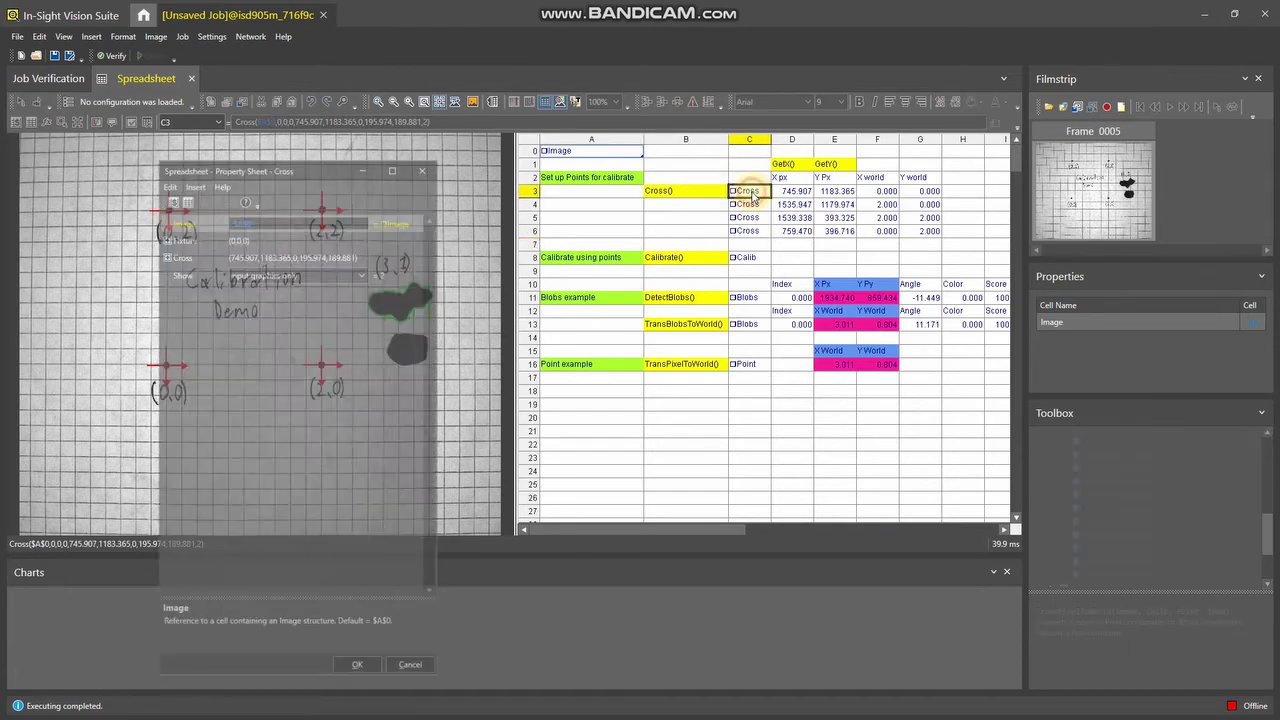
{"action": "left_click_drag", "start_coordinate": [322, 167], "coordinate": [757, 130]}
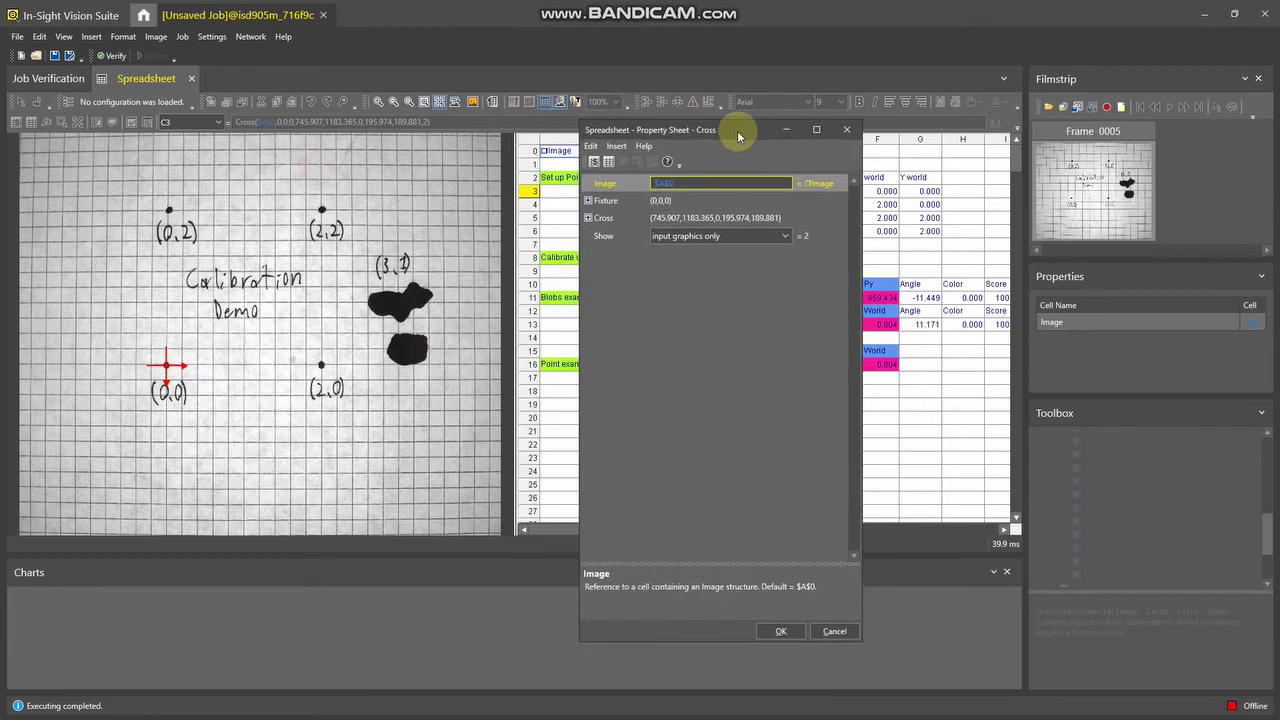
{"action": "left_click", "coordinate": [603, 217]}
{"action": "left_click", "coordinate": [637, 162]}
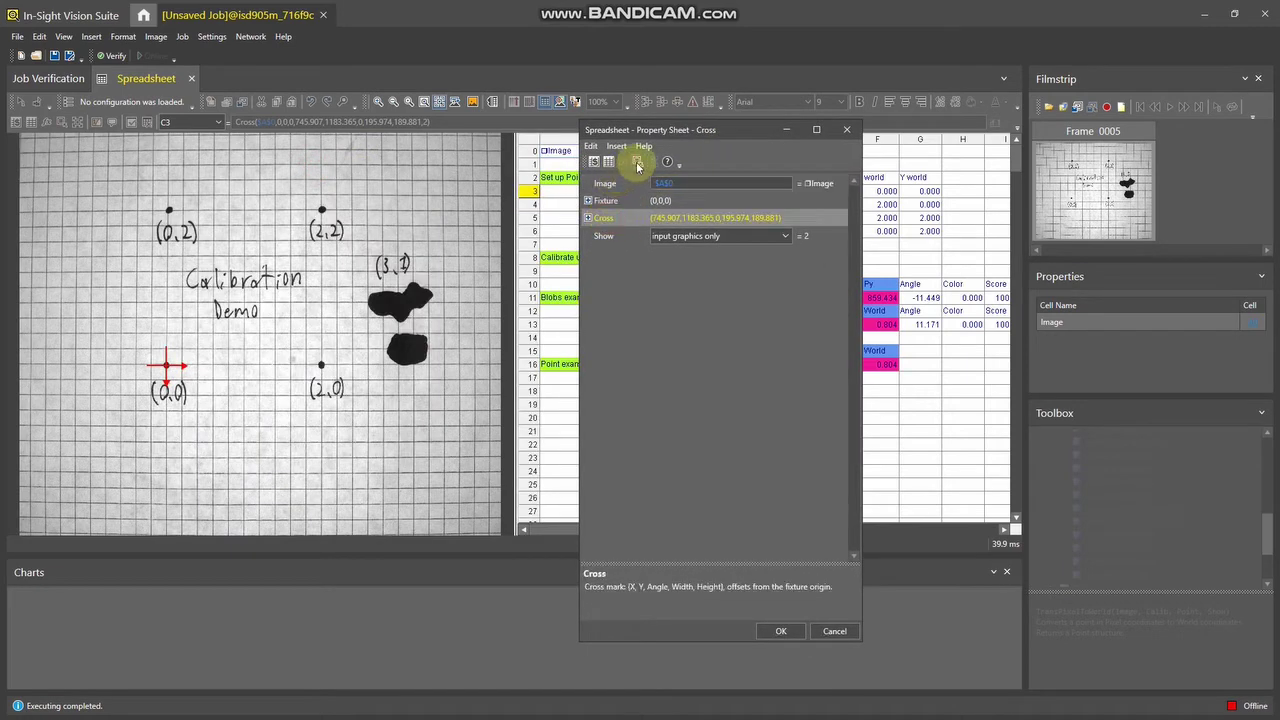
{"action": "left_click", "coordinate": [165, 367]}
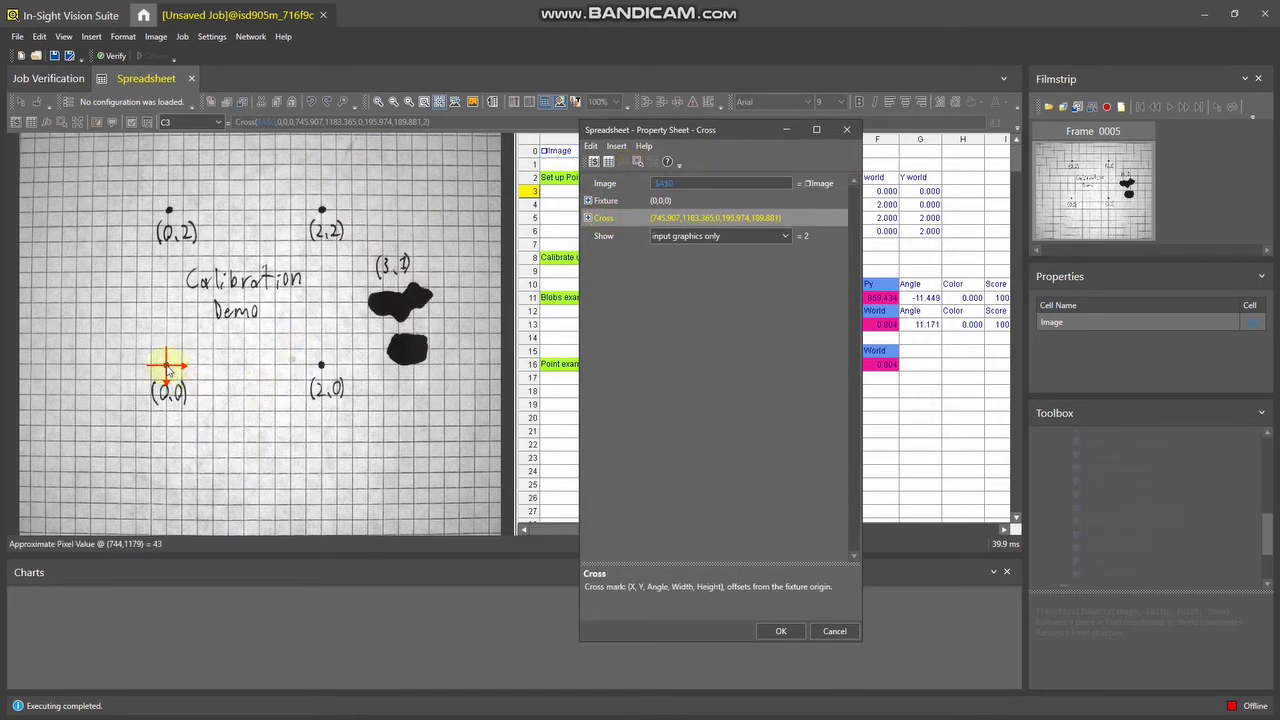
{"action": "left_click", "coordinate": [779, 631]}
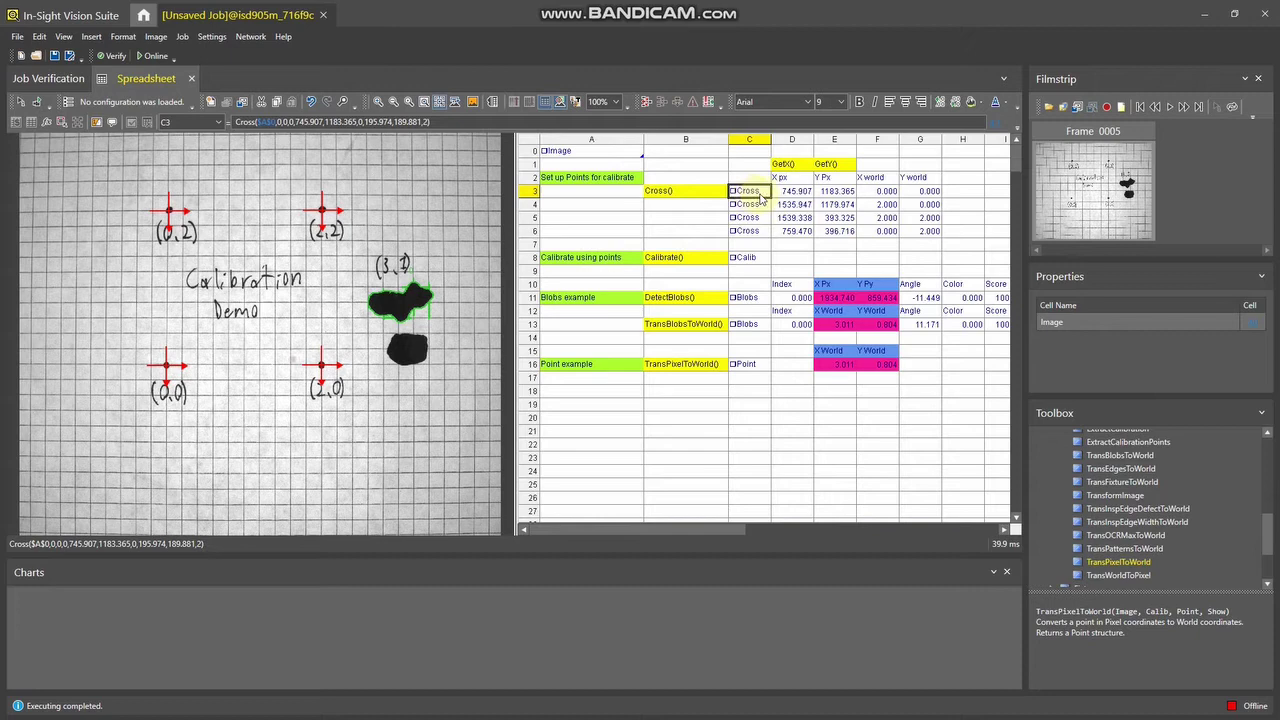
{"action": "left_click", "coordinate": [790, 168]}
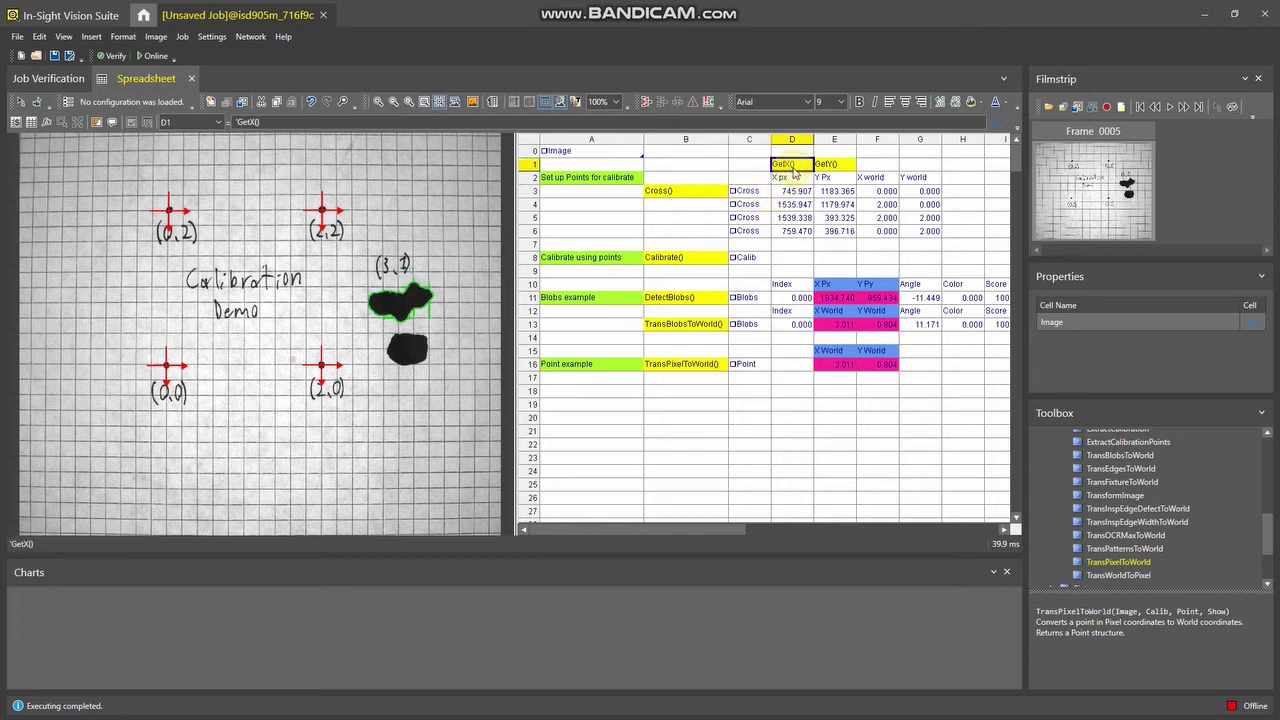
{"action": "left_click", "coordinate": [833, 167]}
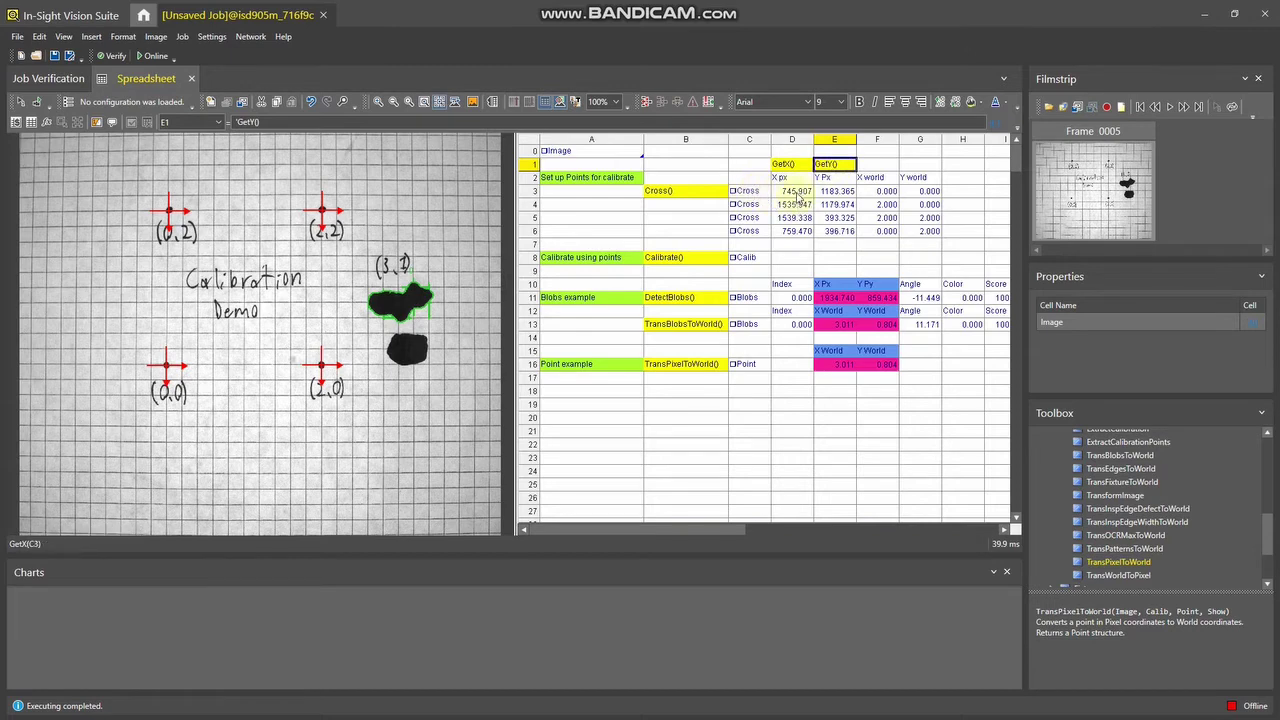
{"action": "left_click_drag", "start_coordinate": [800, 192], "coordinate": [840, 237]}
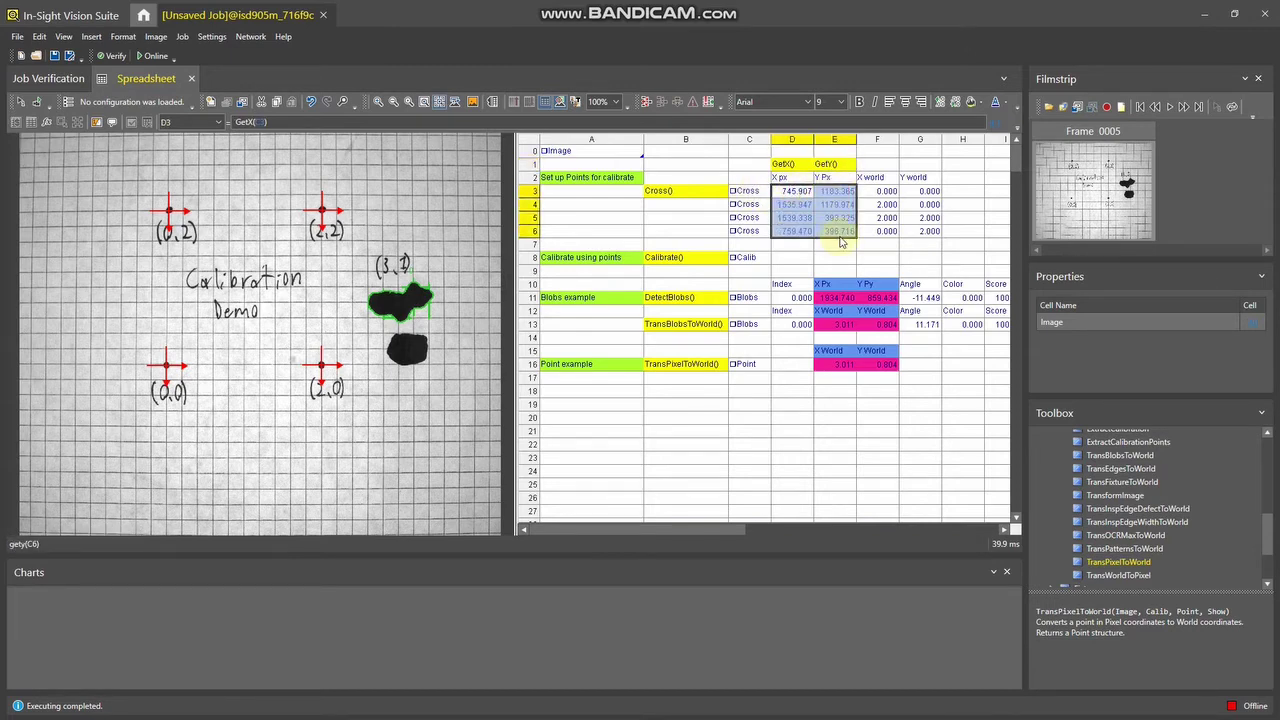
{"action": "left_click", "coordinate": [872, 191]}
{"action": "left_click", "coordinate": [765, 194]}
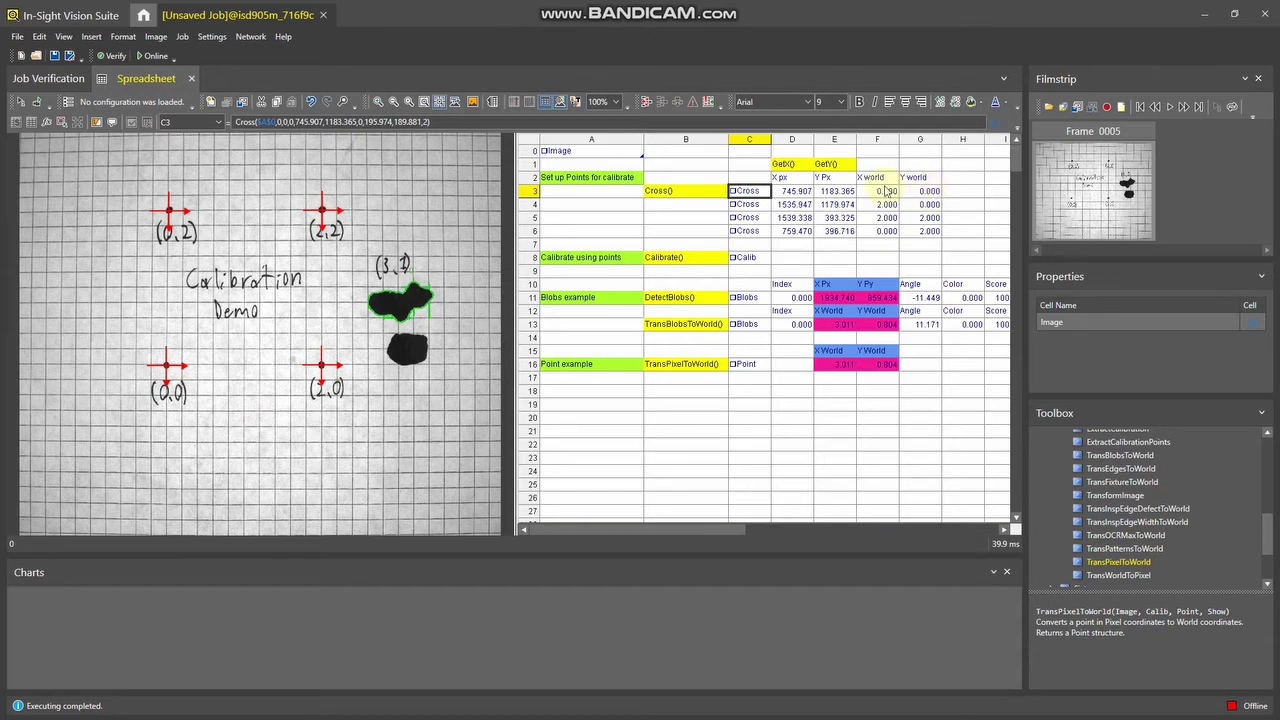
{"action": "left_click_drag", "start_coordinate": [803, 193], "coordinate": [920, 231]}
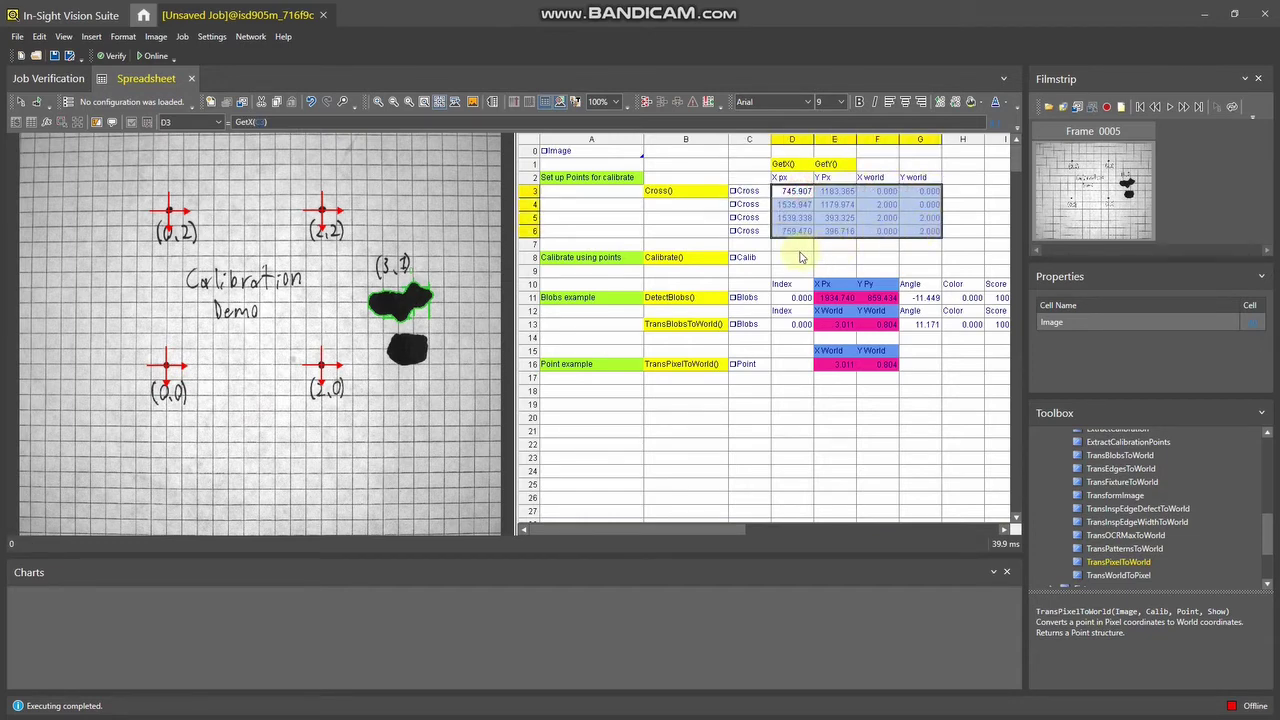
{"action": "left_click", "coordinate": [800, 255]}
{"action": "left_click", "coordinate": [748, 261]}
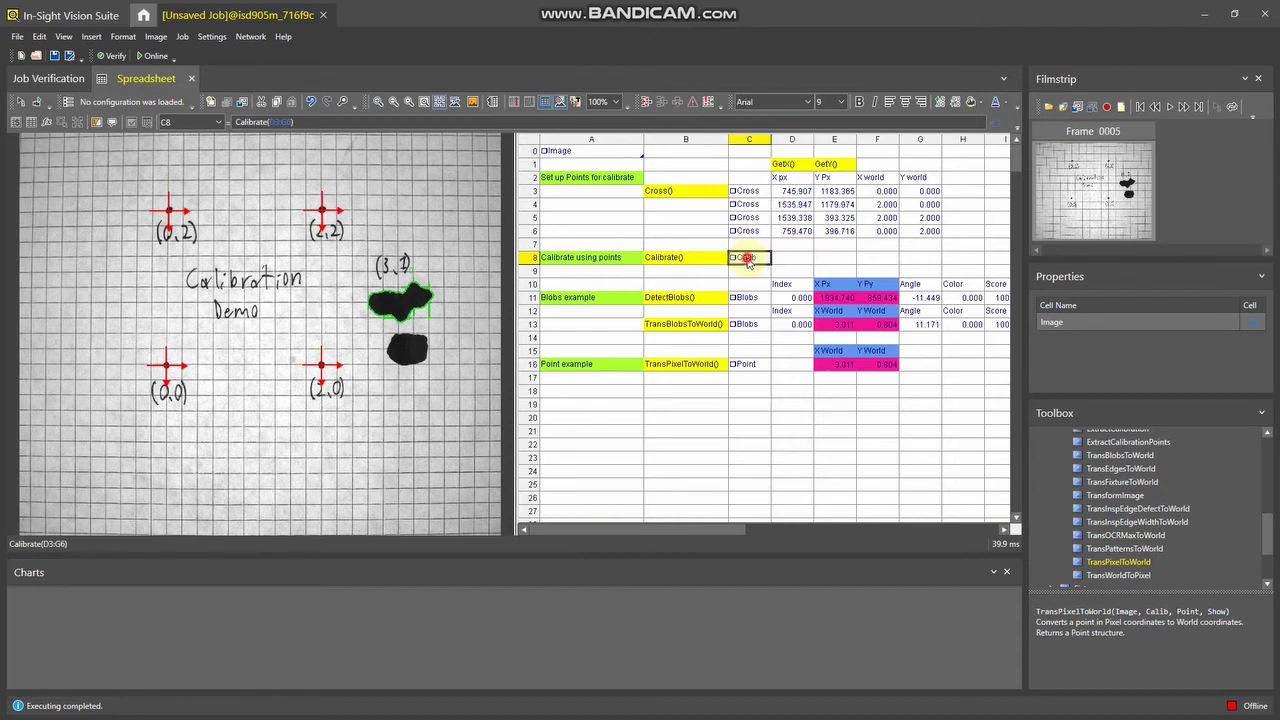
{"action": "double_click", "coordinate": [748, 261]}
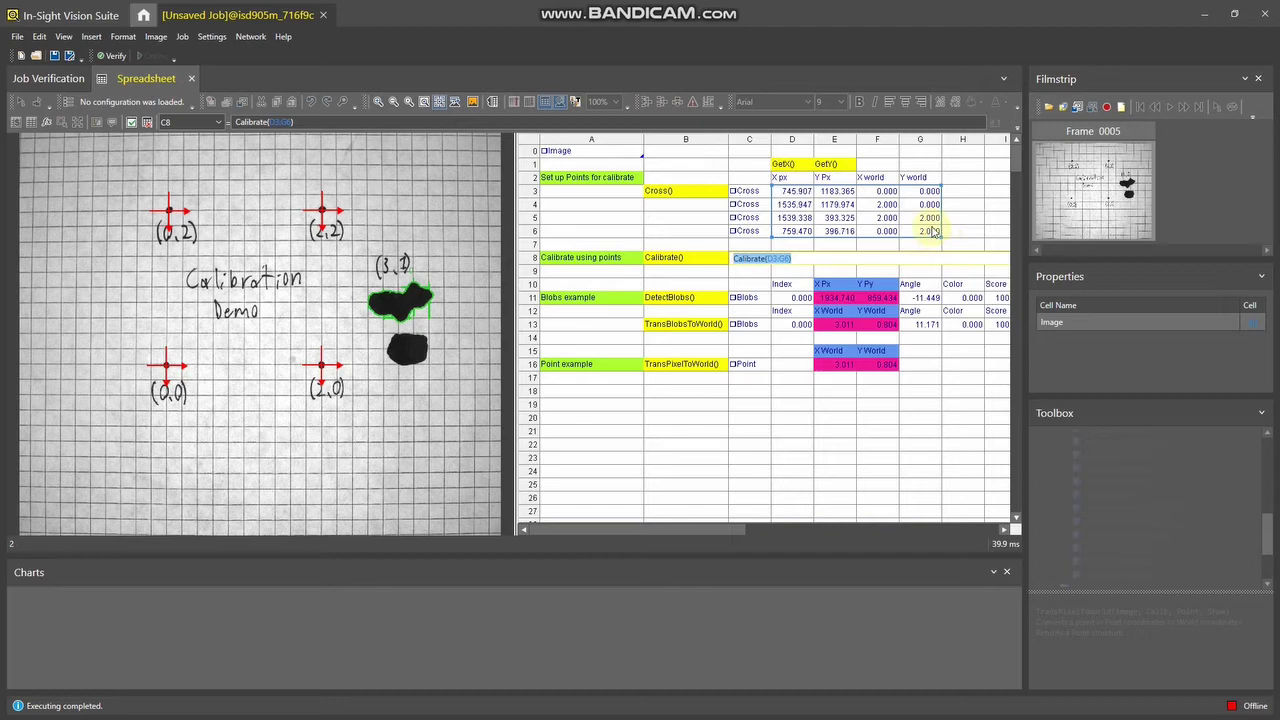
{"action": "key", "text": "Return"}
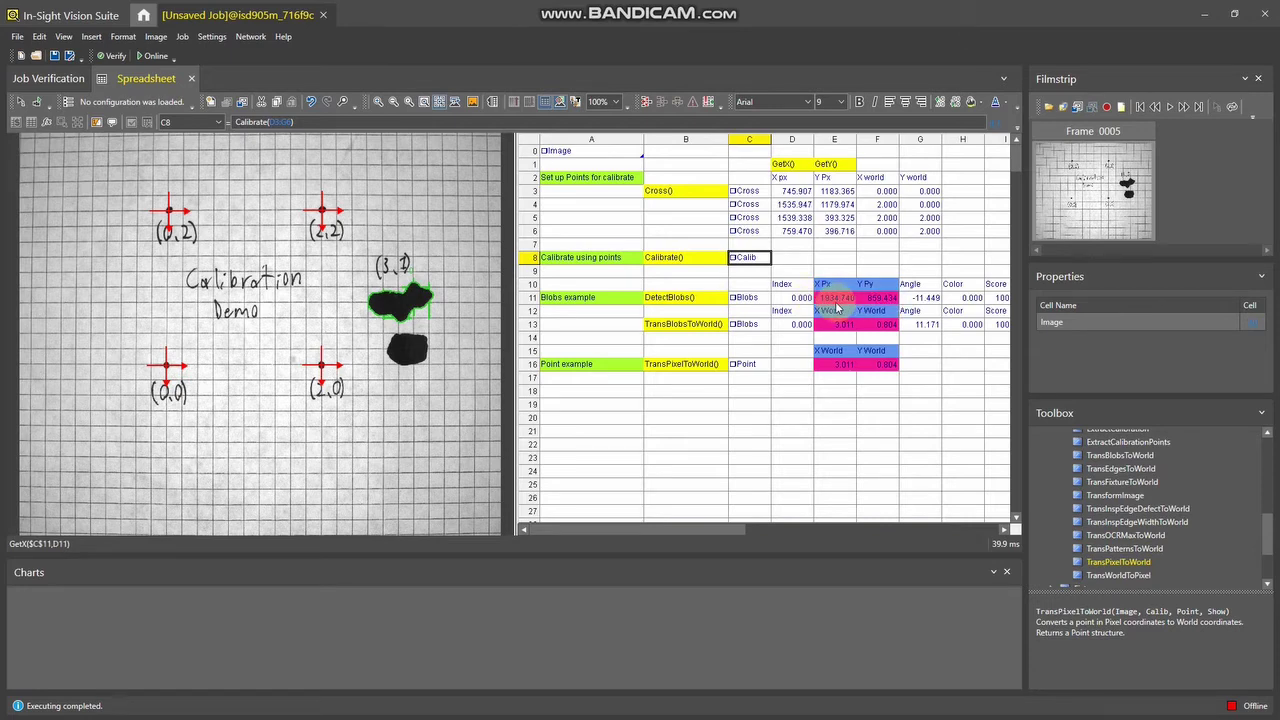
{"action": "left_click_drag", "start_coordinate": [838, 302], "coordinate": [874, 300]}
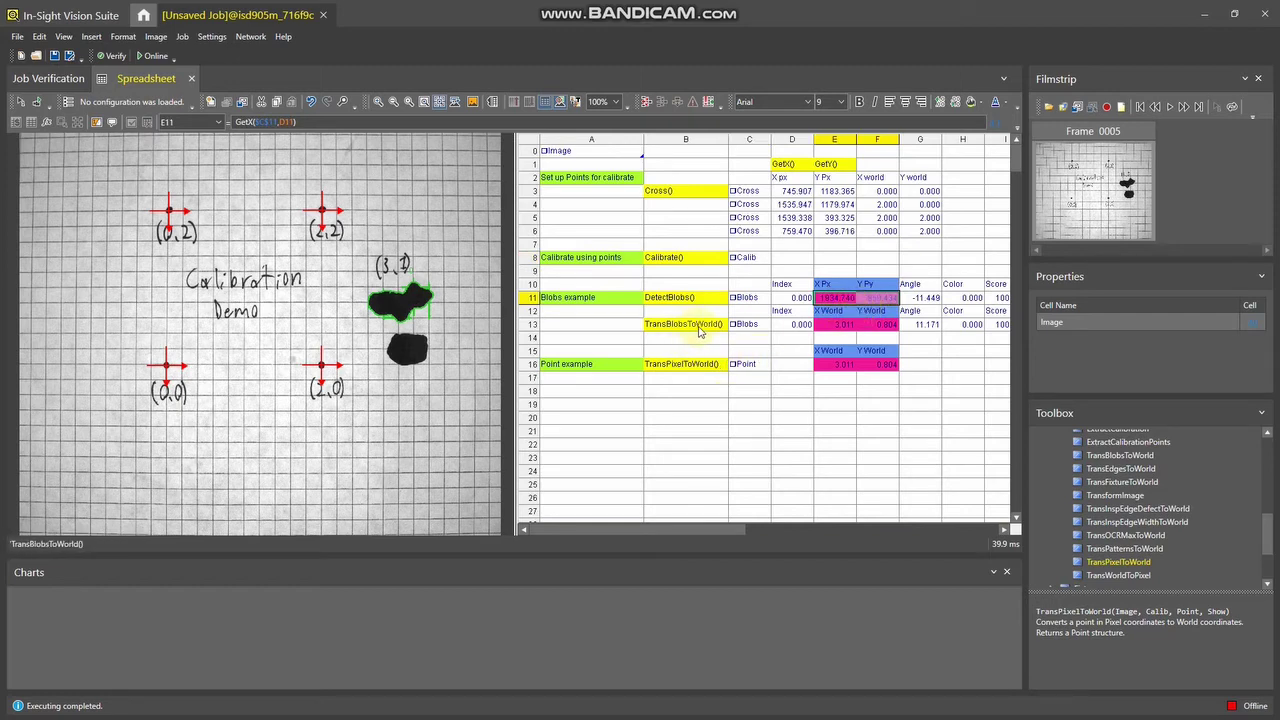
{"action": "left_click", "coordinate": [748, 325]}
{"action": "left_click", "coordinate": [748, 297]}
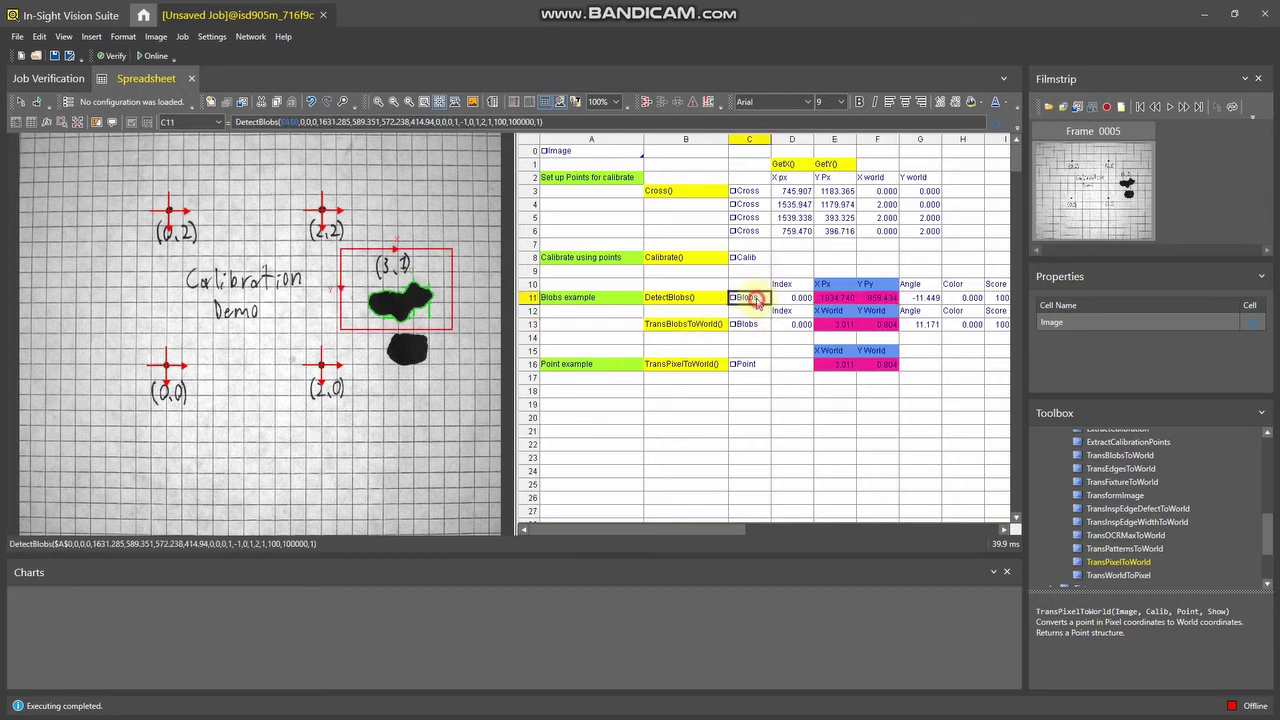
{"action": "left_click", "coordinate": [753, 261]}
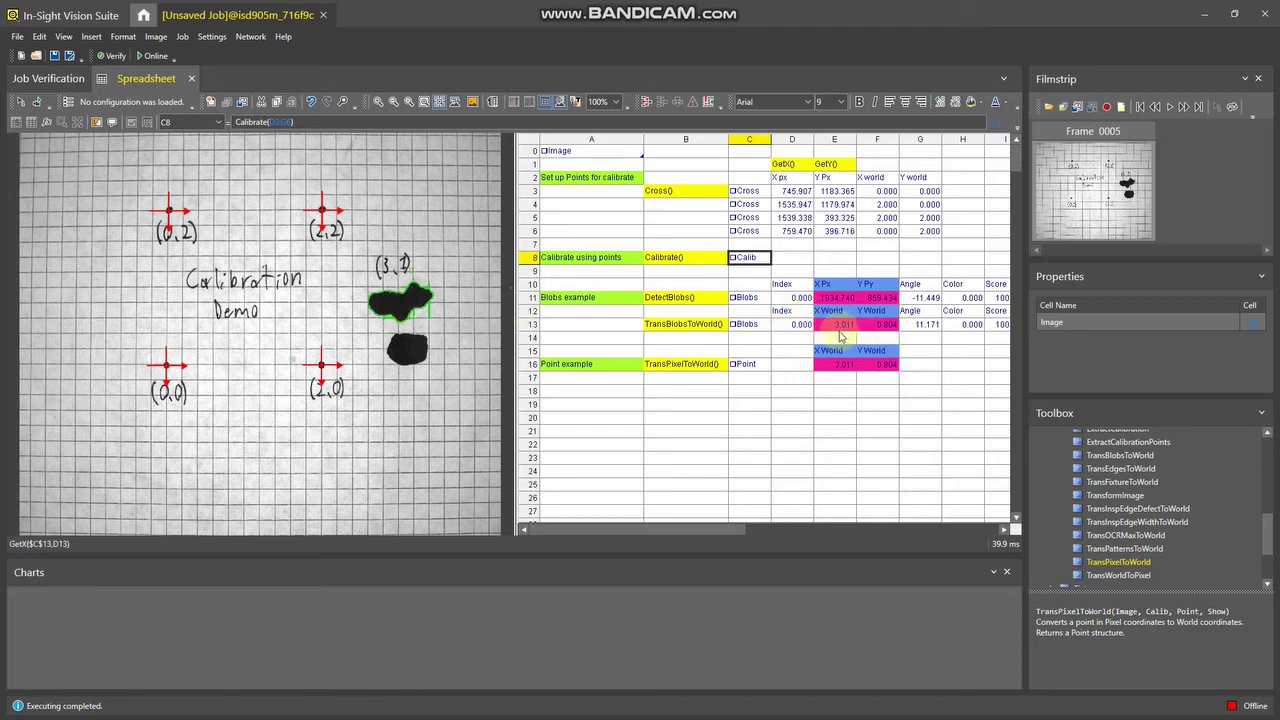
{"action": "double_click", "coordinate": [758, 326]}
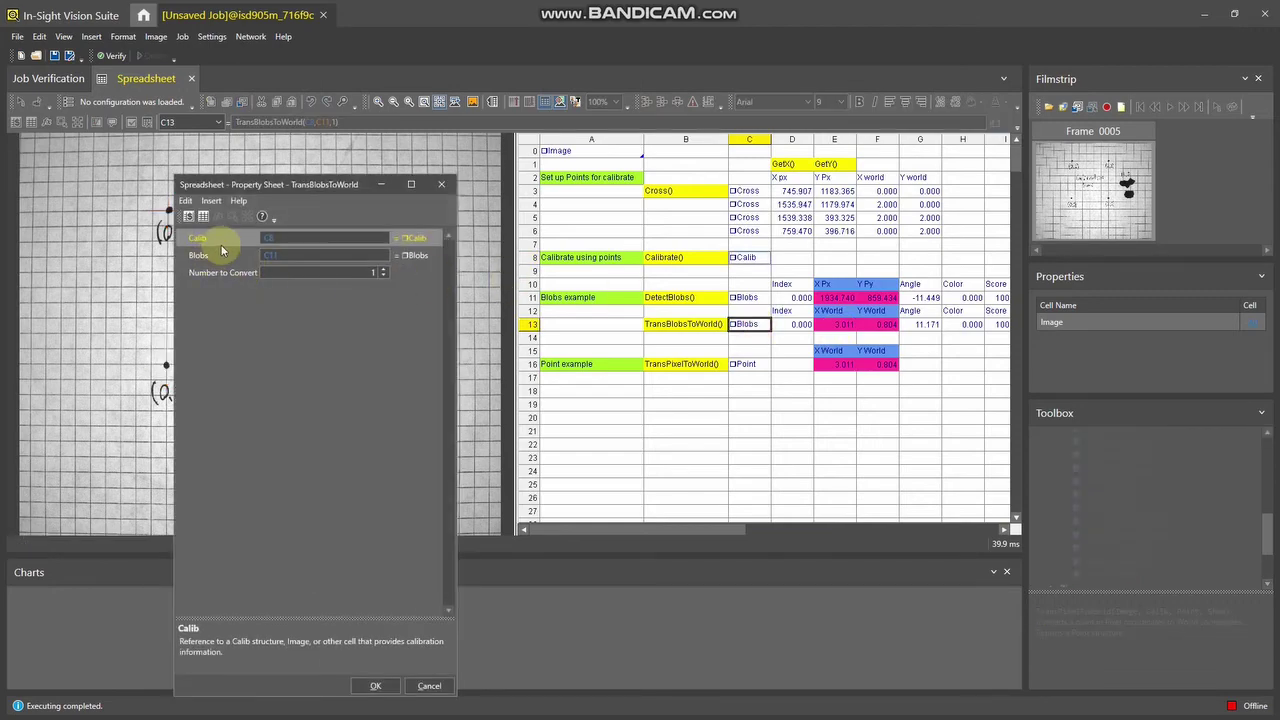
{"action": "left_click", "coordinate": [444, 187]}
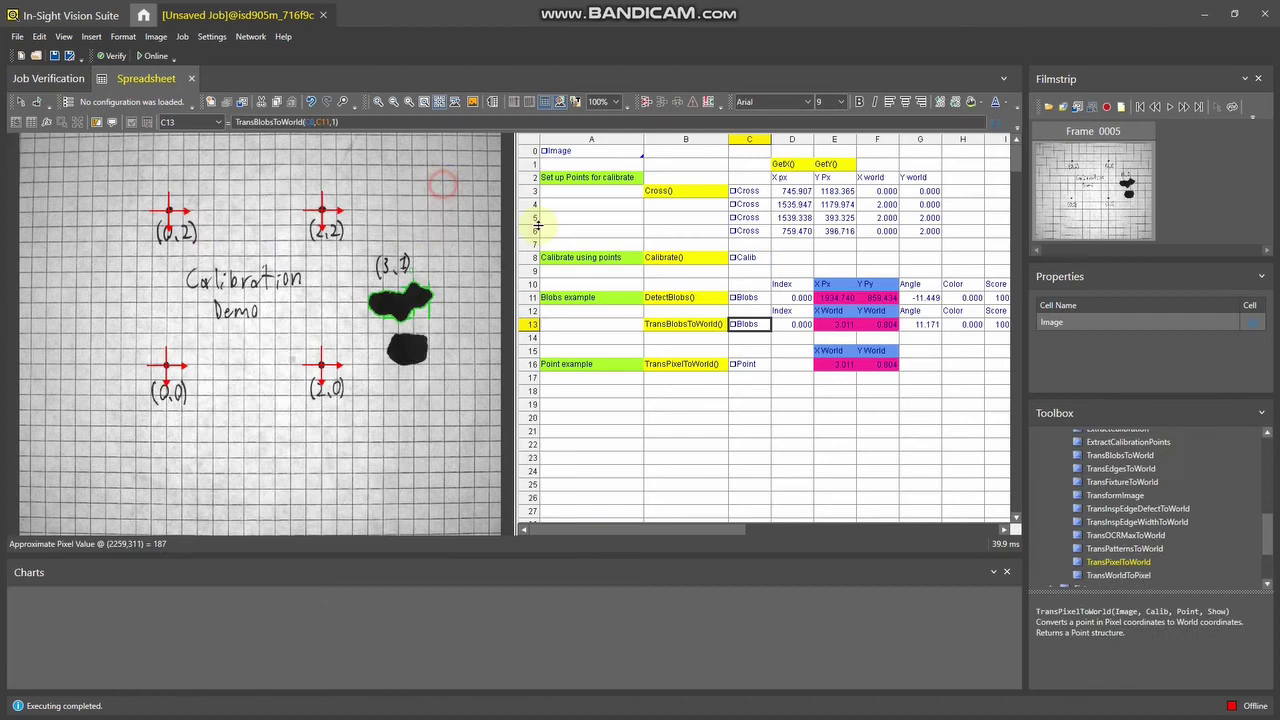
{"action": "left_click", "coordinate": [630, 375]}
{"action": "left_click", "coordinate": [690, 370]}
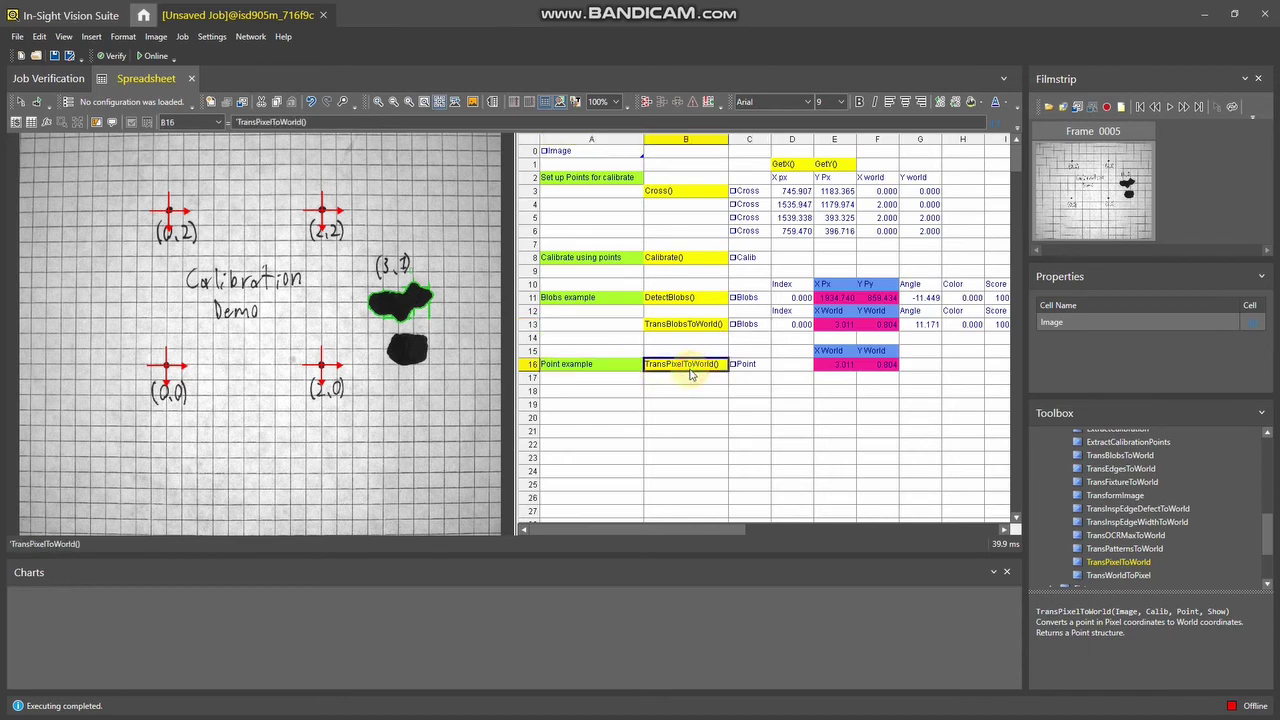
{"action": "left_click", "coordinate": [747, 365]}
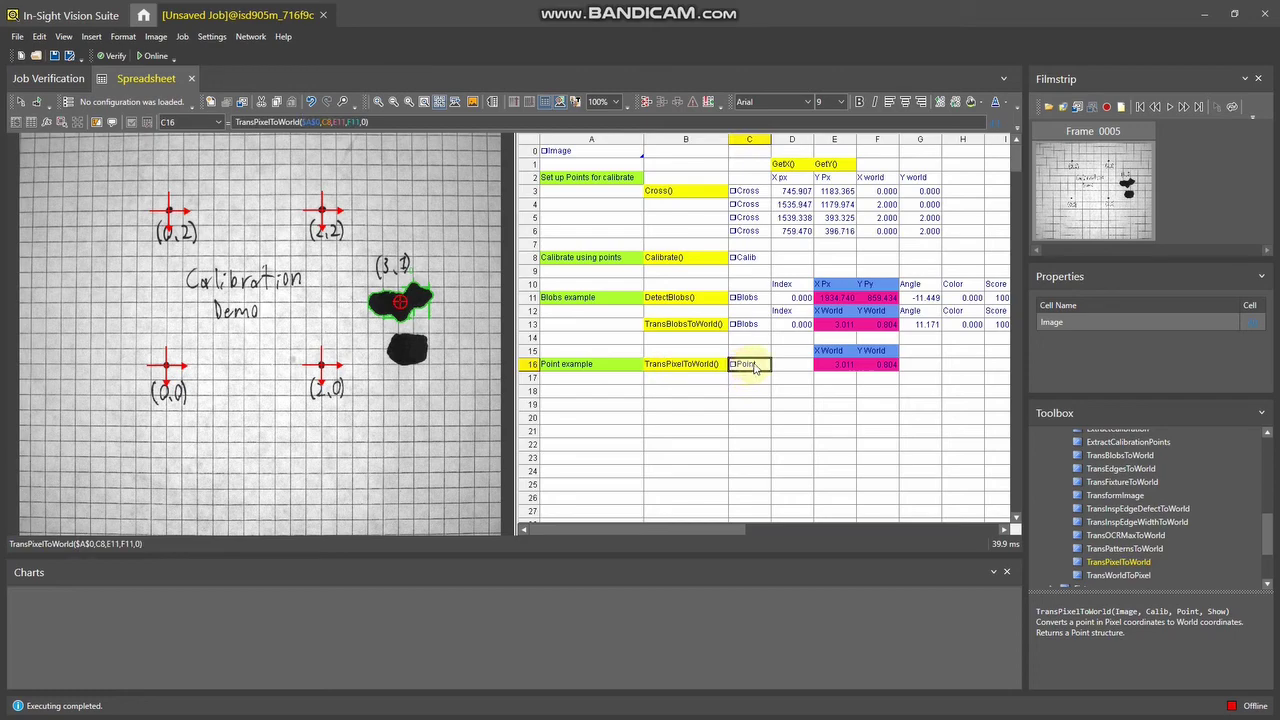
{"action": "double_click", "coordinate": [750, 366]}
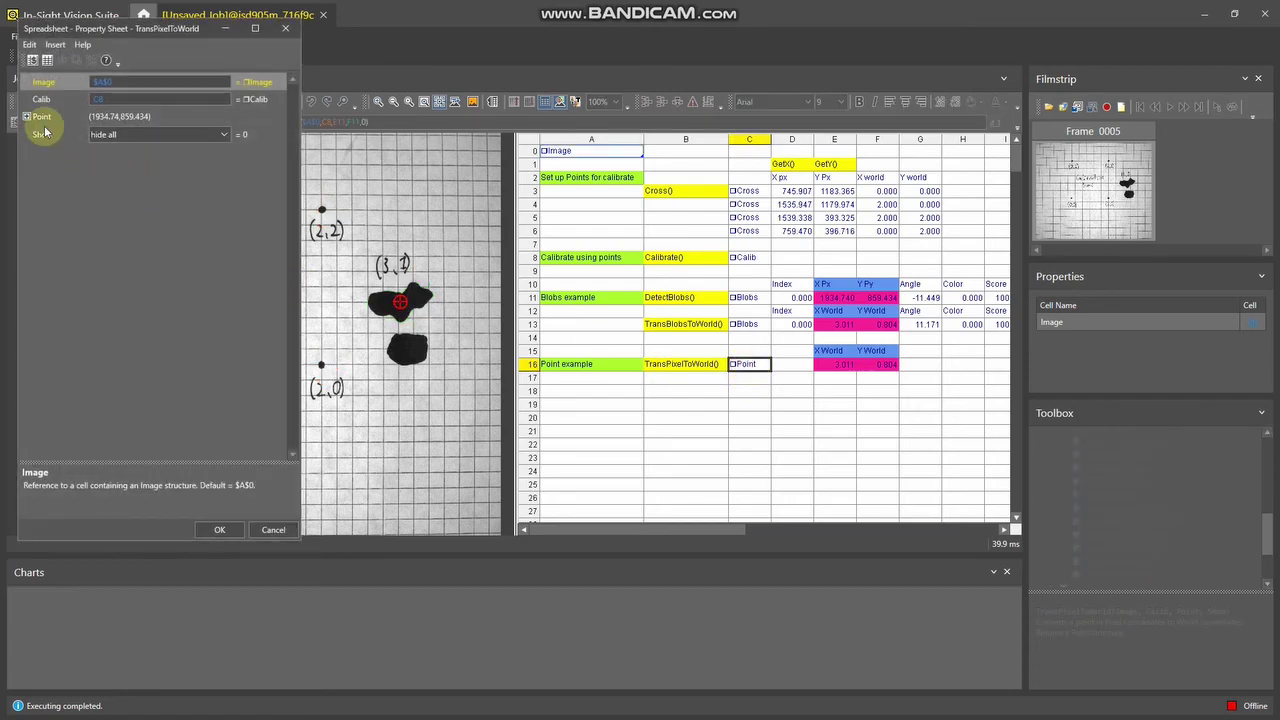
{"action": "left_click", "coordinate": [27, 116]}
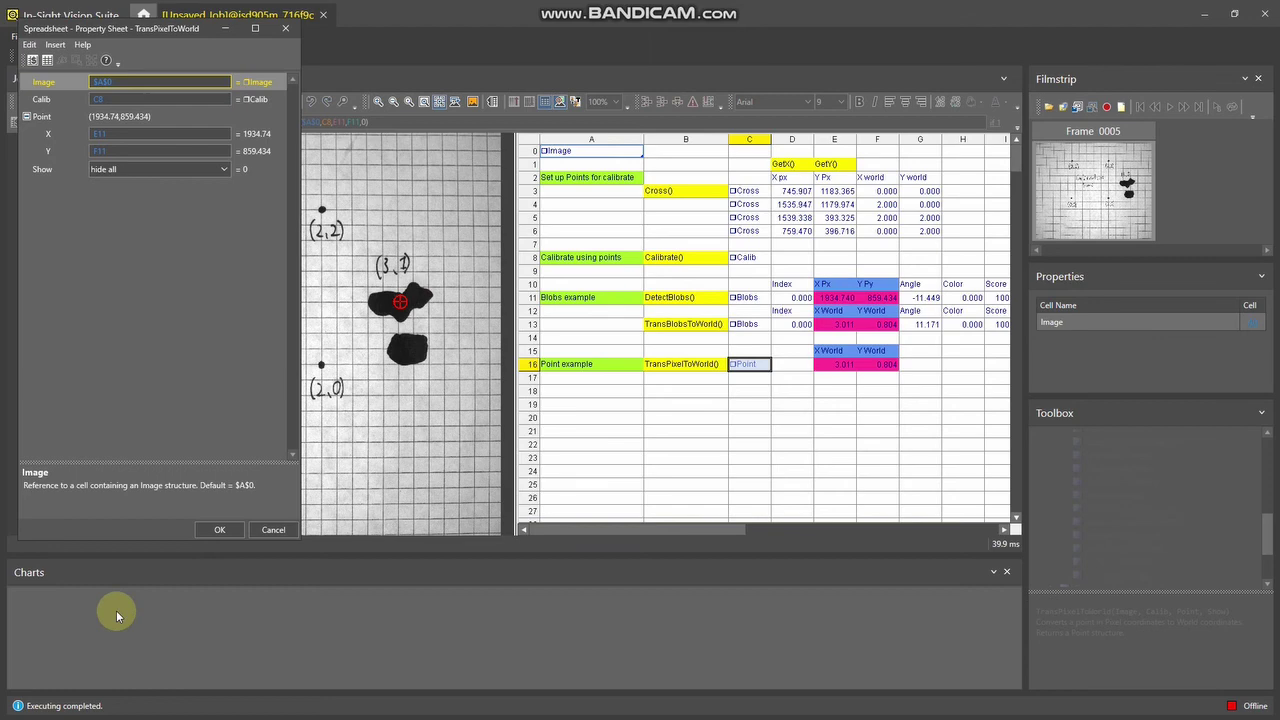
{"action": "left_click", "coordinate": [221, 529]}
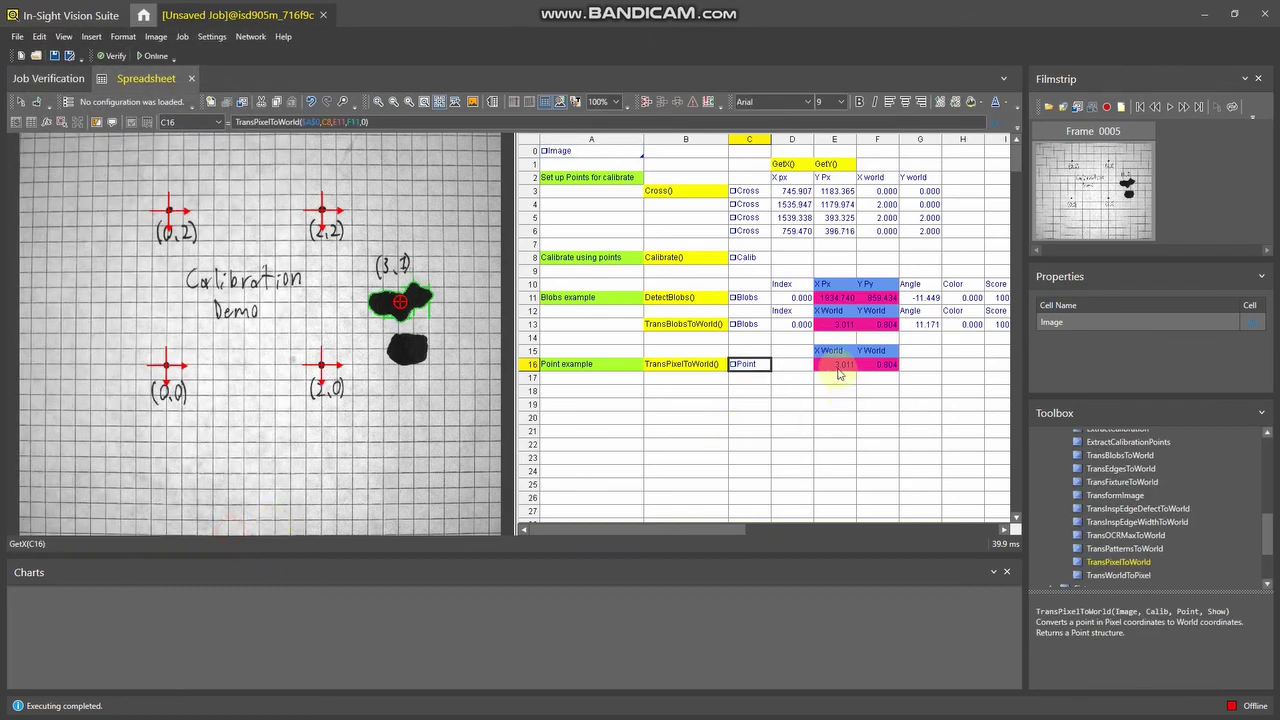